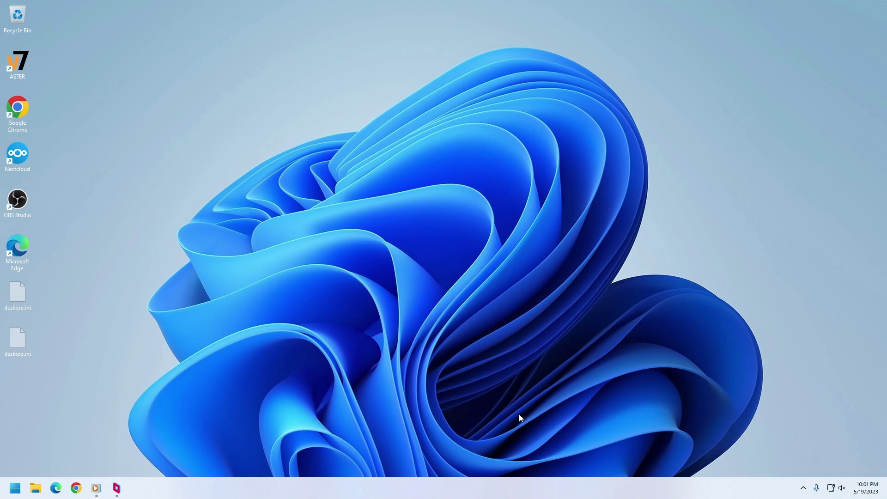
Launch the Nextcloud desktop client and open the free sign-up provider page
{"action": "left_click", "coordinate": [18, 160]}
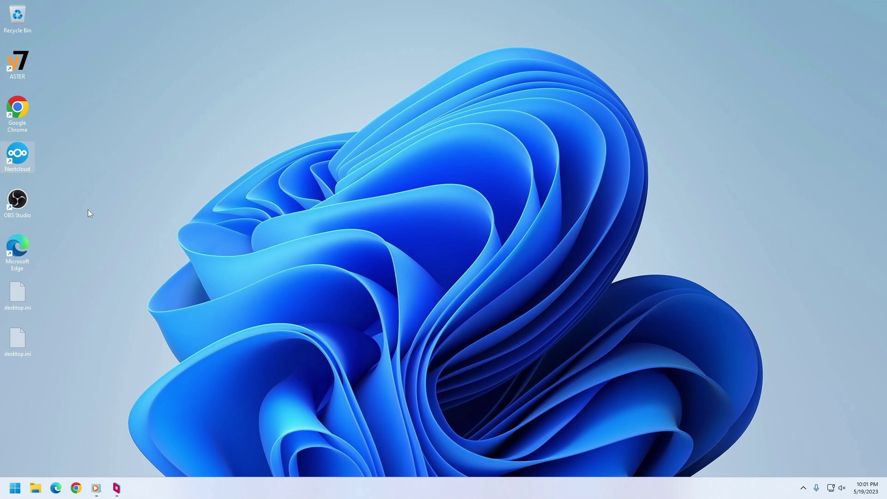
{"action": "left_click", "coordinate": [31, 178]}
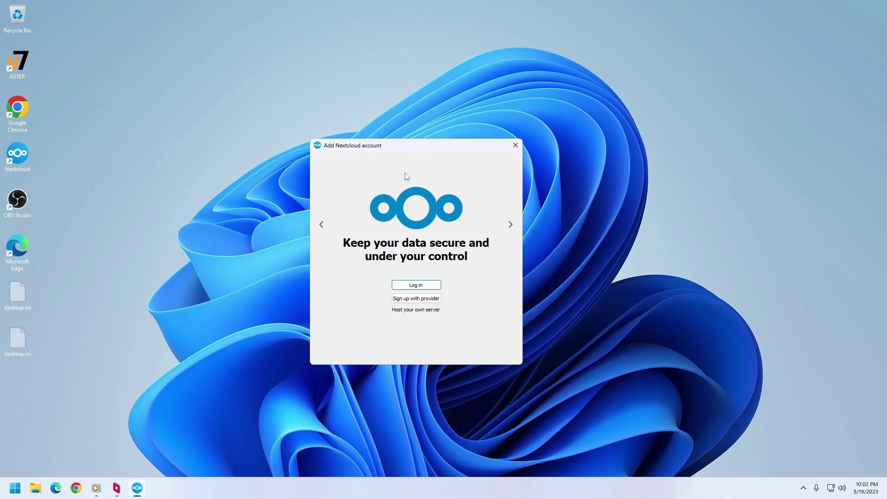
{"action": "left_click", "coordinate": [423, 301]}
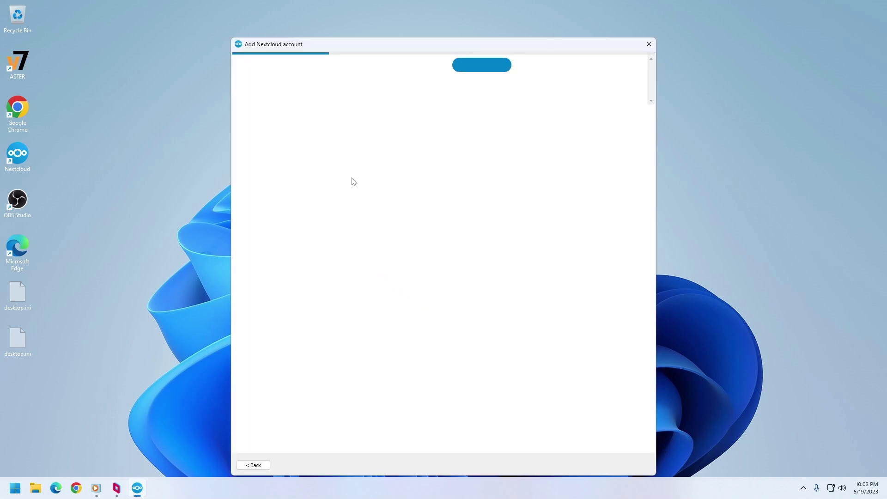
{"action": "scroll", "coordinate": [398, 304], "scroll_direction": "down", "scroll_amount": 4}
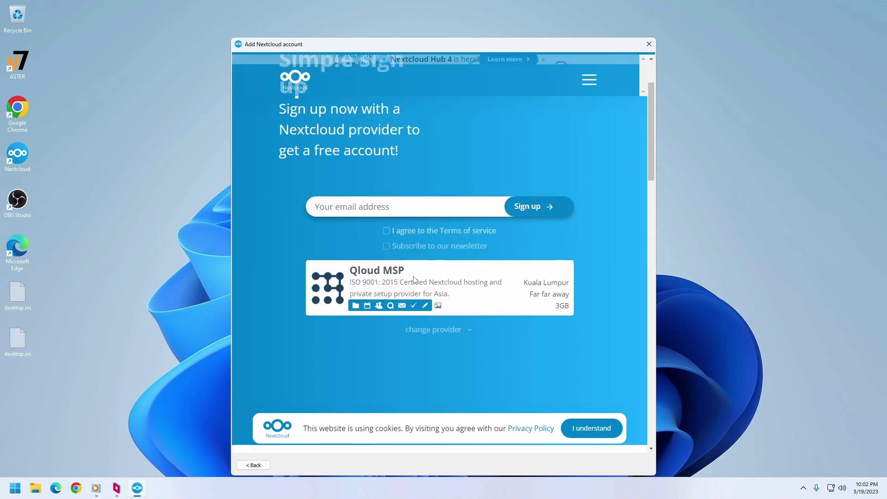
Expand the full hosting provider list and browse providers like Qloud MSP, AlfaCloud and Tab.Digital
{"action": "left_click", "coordinate": [437, 249]}
{"action": "scroll", "coordinate": [465, 273], "scroll_direction": "down", "scroll_amount": 6}
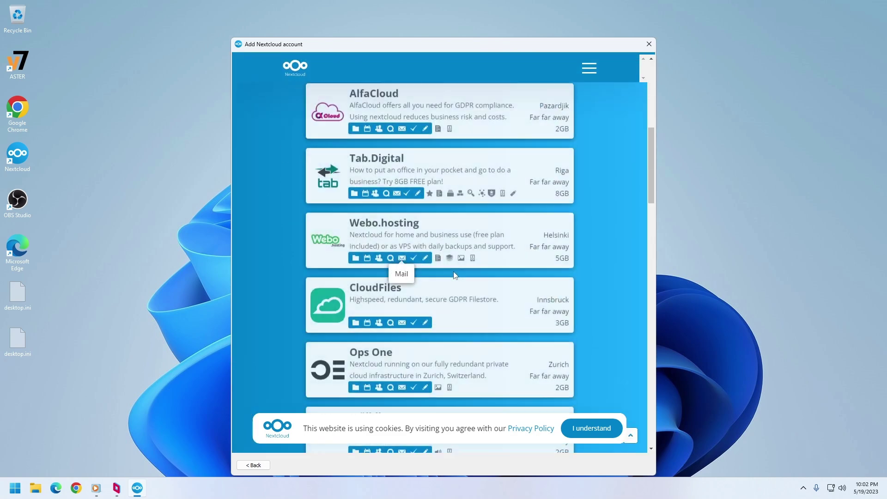
{"action": "scroll", "coordinate": [470, 283], "scroll_direction": "up", "scroll_amount": 8}
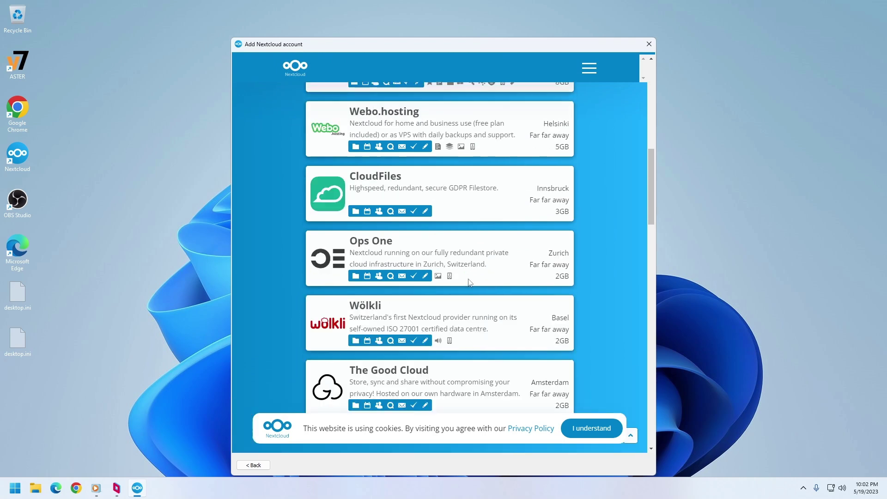
{"action": "scroll", "coordinate": [488, 283], "scroll_direction": "down", "scroll_amount": 2}
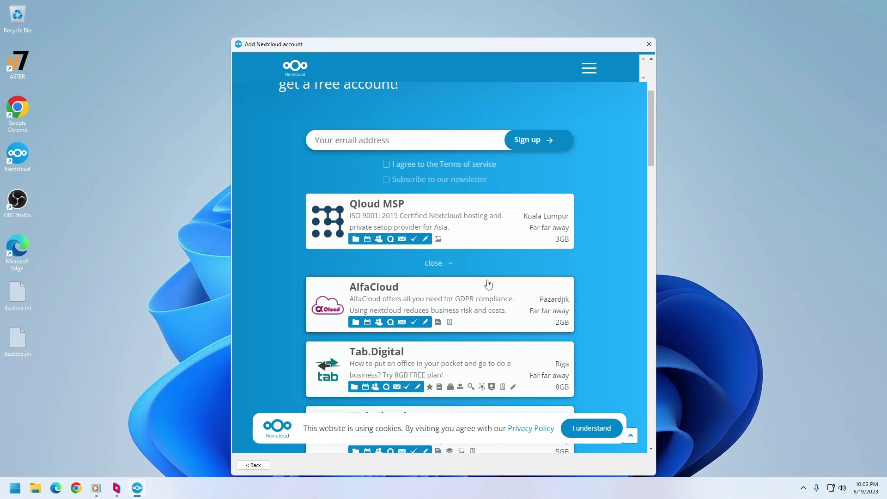
{"action": "scroll", "coordinate": [462, 272], "scroll_direction": "down", "scroll_amount": 5}
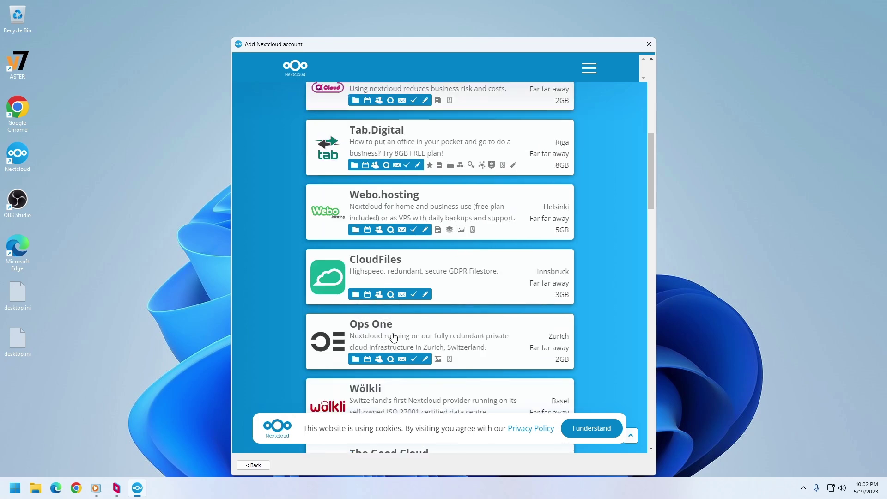
{"action": "scroll", "coordinate": [394, 337], "scroll_direction": "up", "scroll_amount": 6}
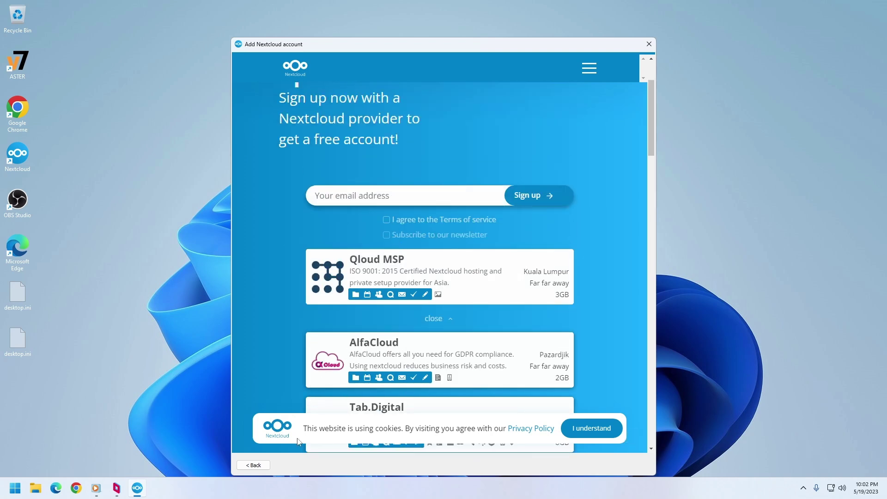
{"action": "left_click", "coordinate": [259, 465]}
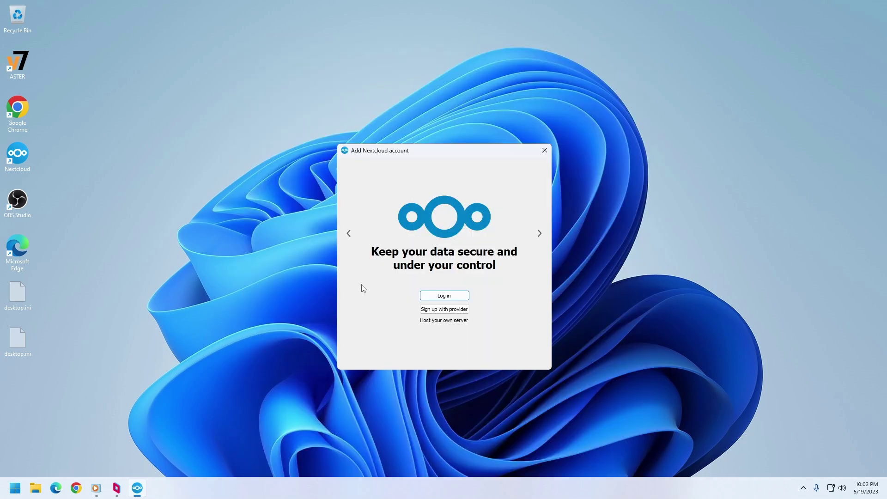
{"action": "left_click", "coordinate": [456, 295]}
{"action": "type", "text": "ht"}
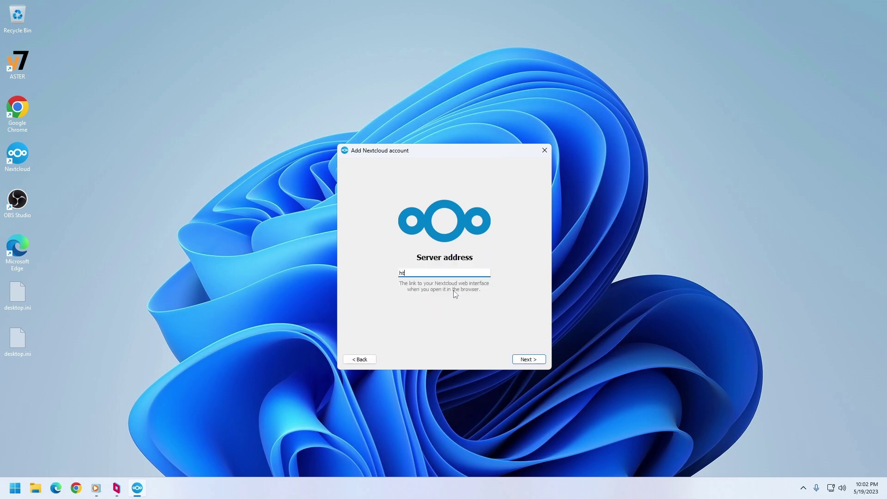
{"action": "type", "text": "tps:"}
{"action": "type", "text": "//sha"}
{"action": "type", "text": "red02"}
{"action": "type", "text": ".,"}
{"action": "type", "text": "io"}
{"action": "type", "text": "p"}
{"action": "type", "text": "sone."}
{"action": "type", "text": "cloud.ch"}
{"action": "key", "text": "Return"}
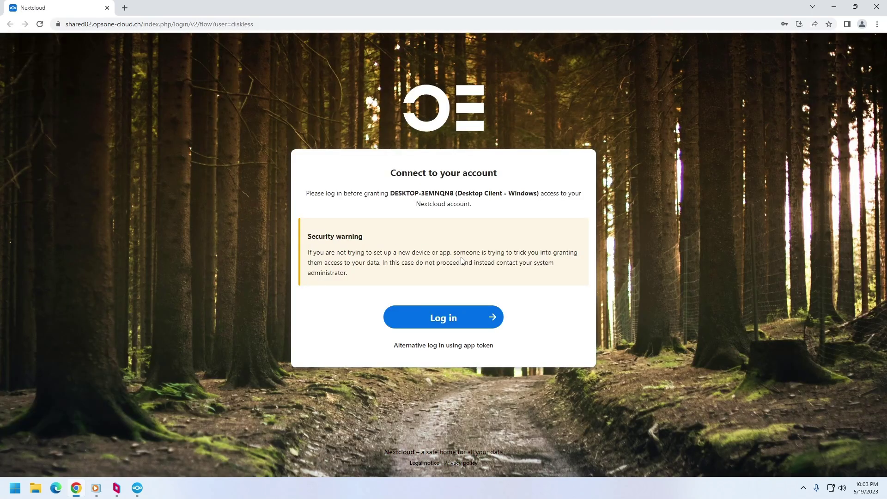
Log in and grant the desktop client access in Chrome, then return to the Nextcloud client
{"action": "left_click", "coordinate": [441, 322]}
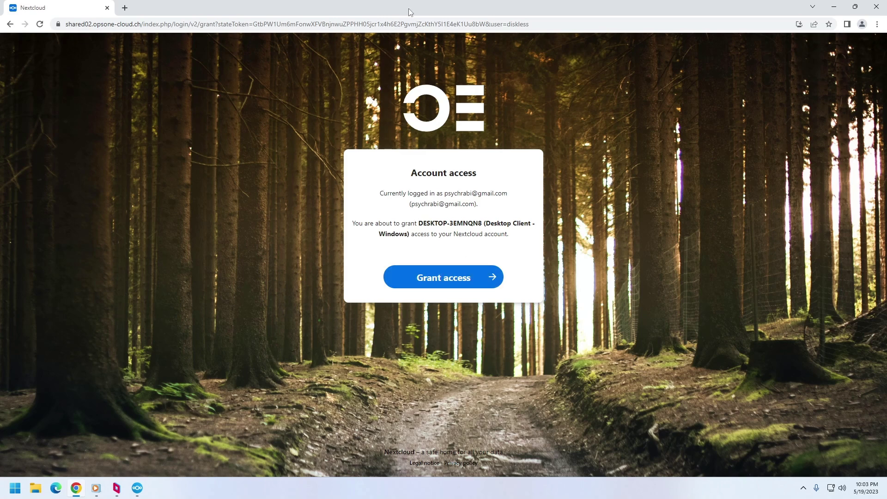
{"action": "left_click", "coordinate": [451, 279]}
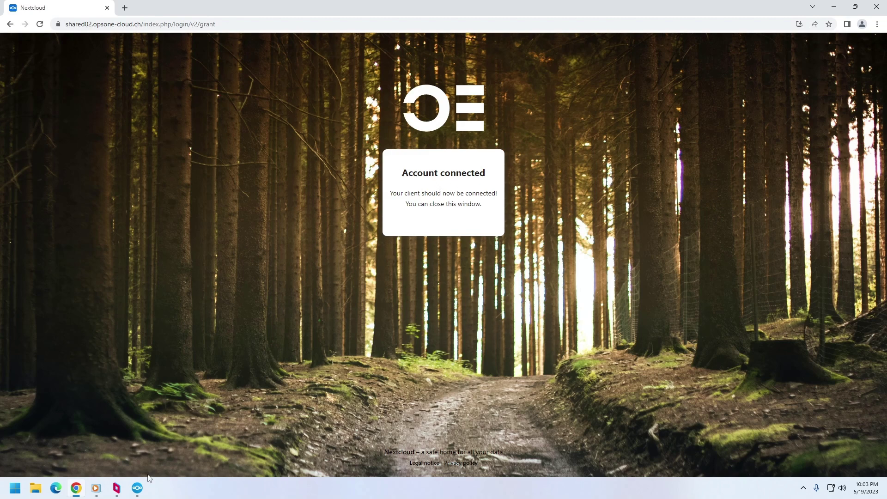
{"action": "left_click", "coordinate": [137, 489]}
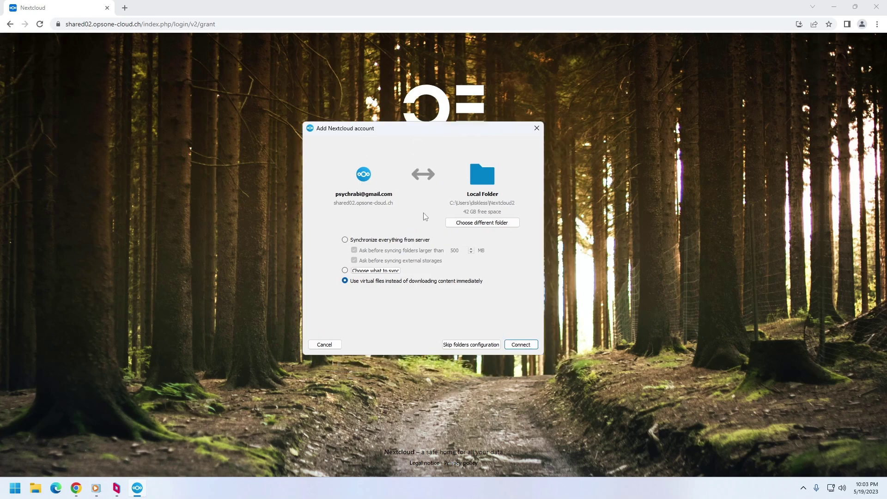
Connect the Opsone account syncing everything as virtual files, then switch to the Parsec workplace
{"action": "left_click", "coordinate": [387, 241]}
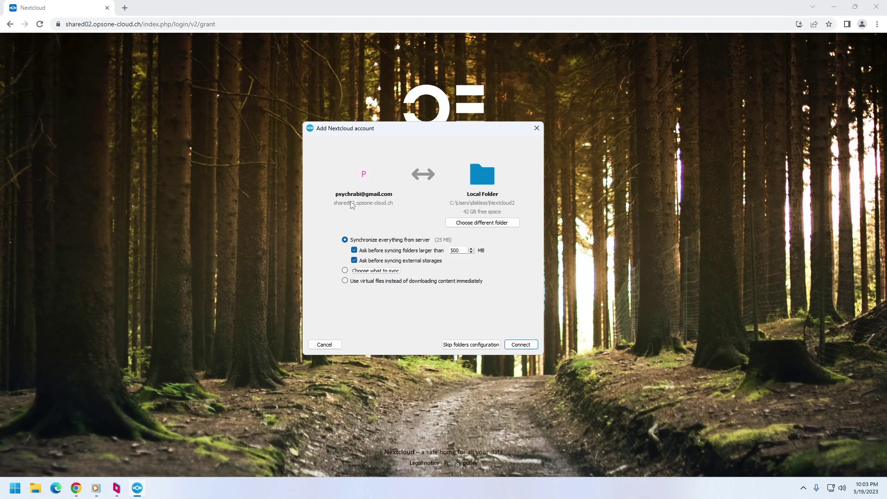
{"action": "left_click", "coordinate": [347, 282]}
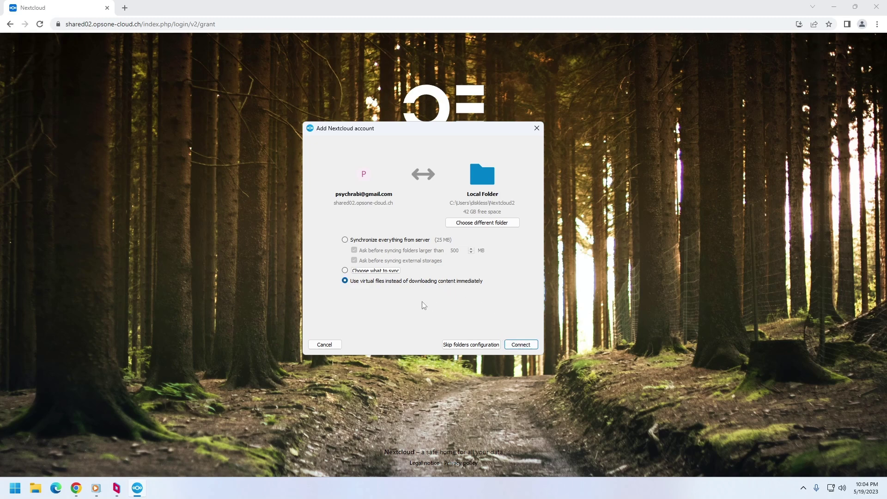
{"action": "left_click", "coordinate": [518, 348]}
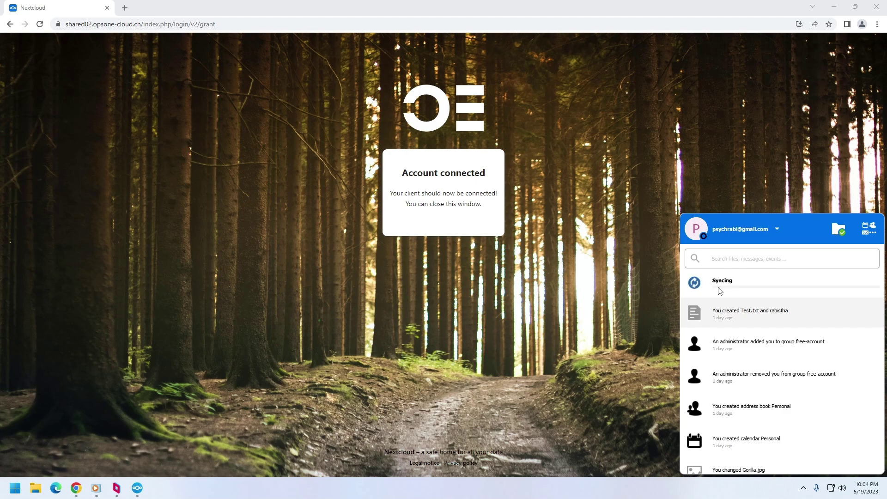
{"action": "left_click", "coordinate": [117, 488]}
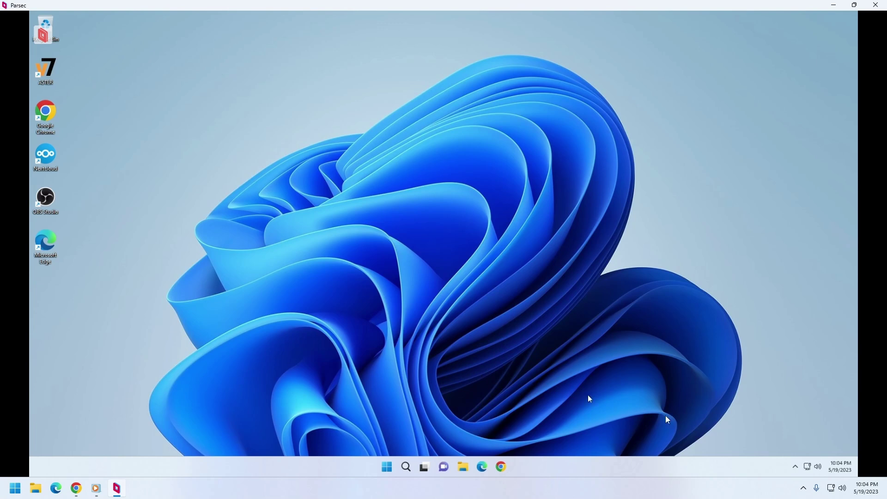
{"action": "left_click", "coordinate": [795, 466]}
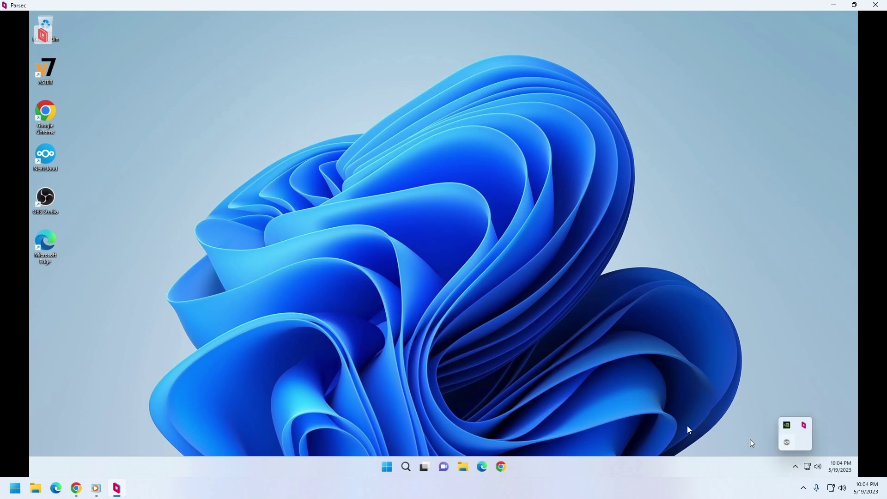
{"action": "double_click", "coordinate": [47, 153]}
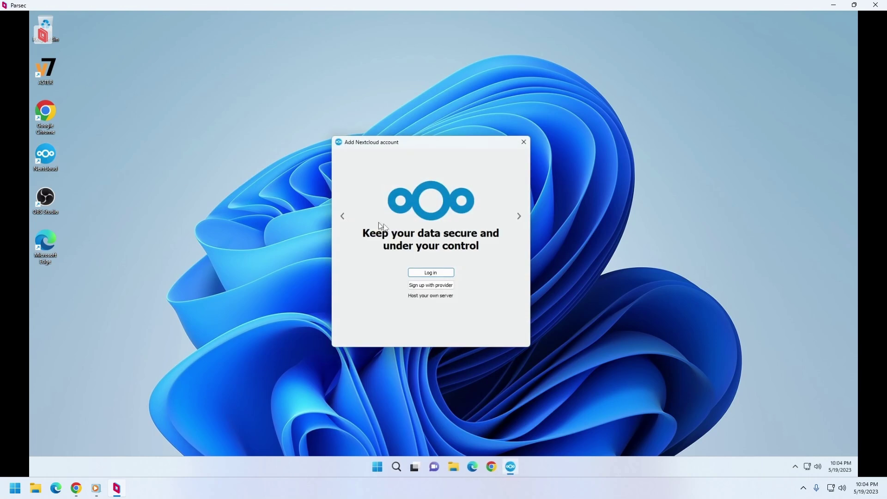
{"action": "left_click_drag", "start_coordinate": [419, 150], "coordinate": [408, 137]}
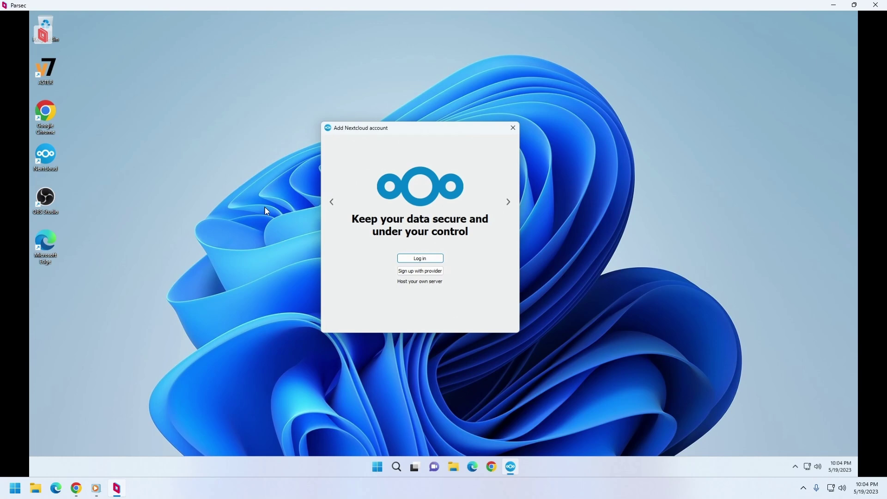
{"action": "left_click", "coordinate": [419, 259]}
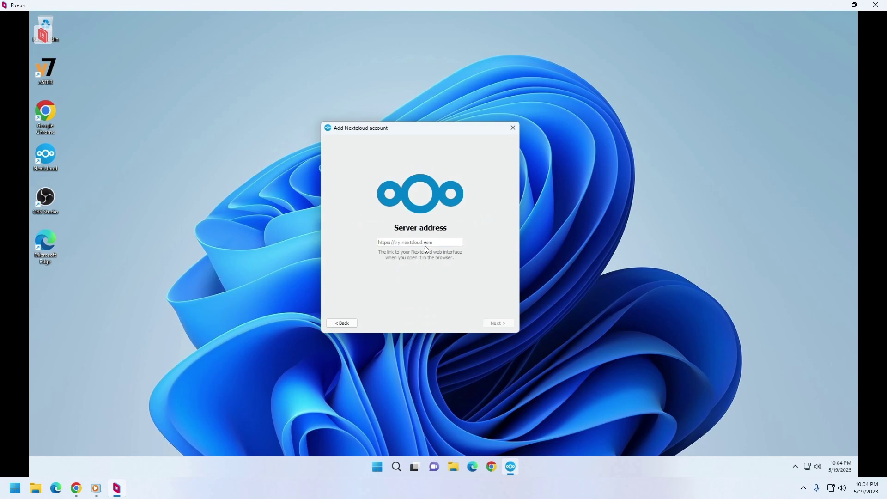
{"action": "type", "text": "httpo"}
{"action": "type", "text": "://shared02.opsone-cloud.ch"}
{"action": "key", "text": "Return"}
{"action": "left_click_drag", "start_coordinate": [397, 131], "coordinate": [462, 100]}
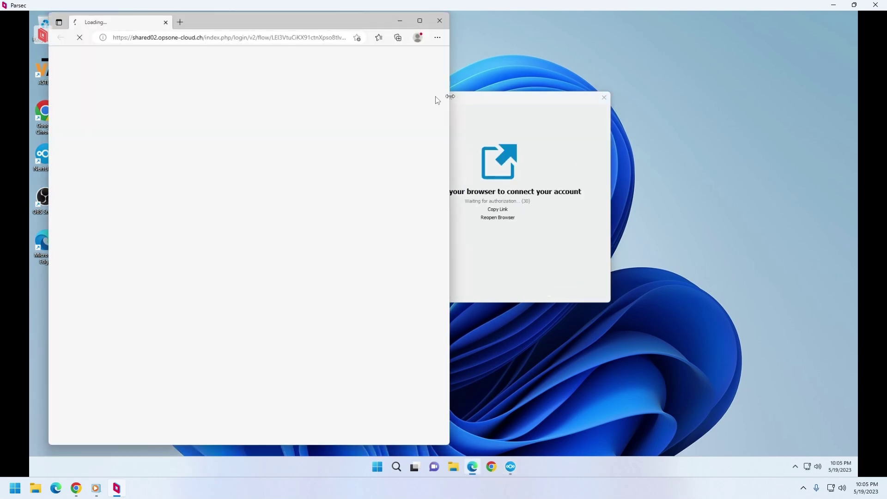
Grant the remote client access in the browser and connect the account with virtual files
{"action": "left_click_drag", "start_coordinate": [517, 102], "coordinate": [667, 79]}
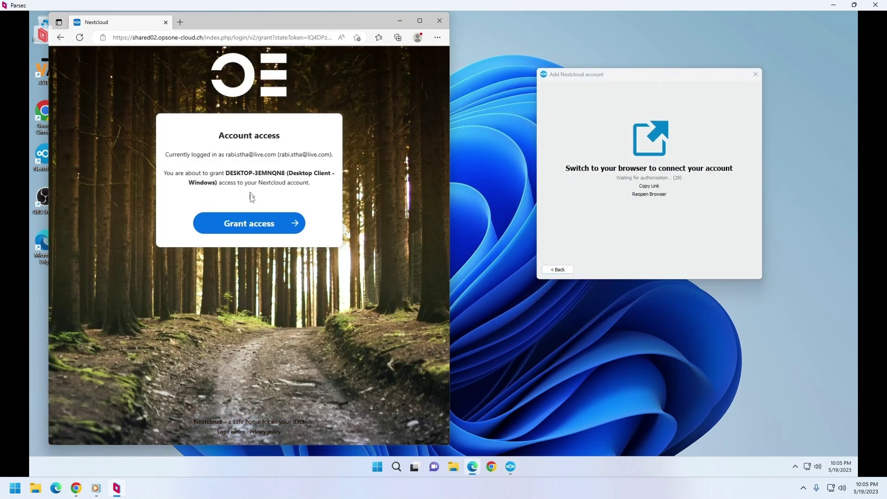
{"action": "left_click", "coordinate": [256, 223]}
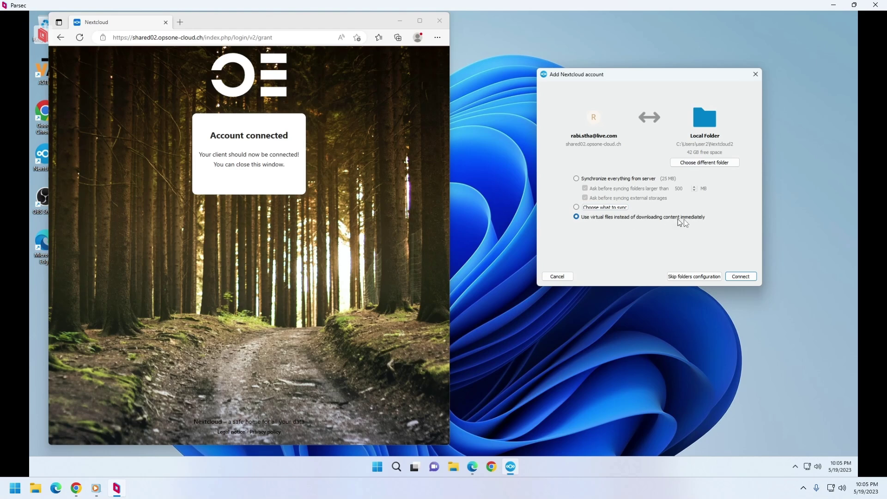
{"action": "left_click", "coordinate": [743, 276]}
{"action": "left_click", "coordinate": [803, 489]}
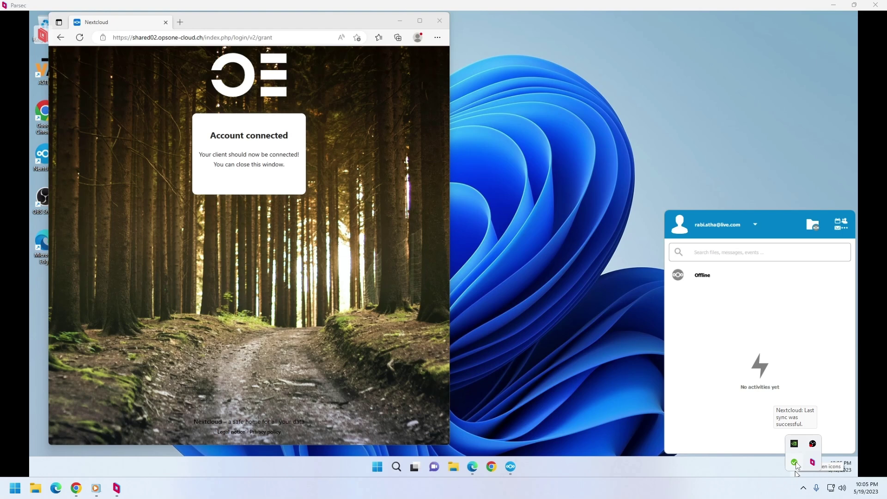
Set the Nextcloud account status to Online from the host panel's account menu
{"action": "left_click", "coordinate": [794, 462]}
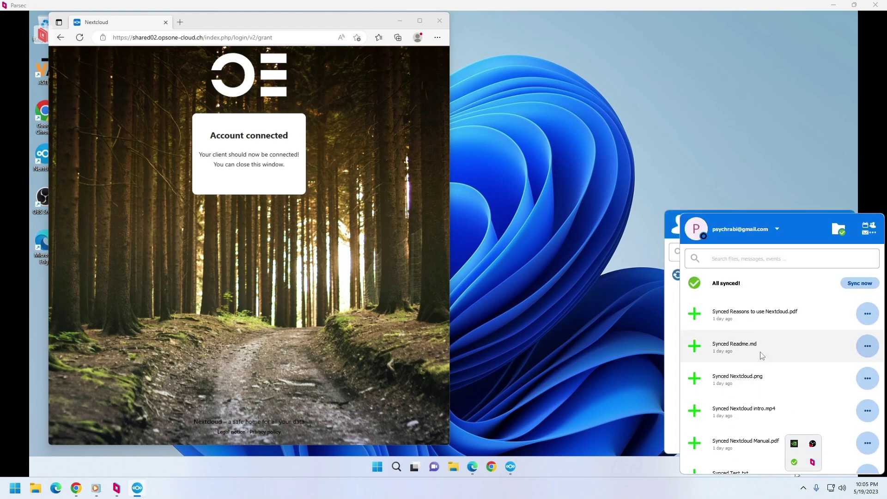
{"action": "scroll", "coordinate": [762, 358], "scroll_direction": "down", "scroll_amount": 10}
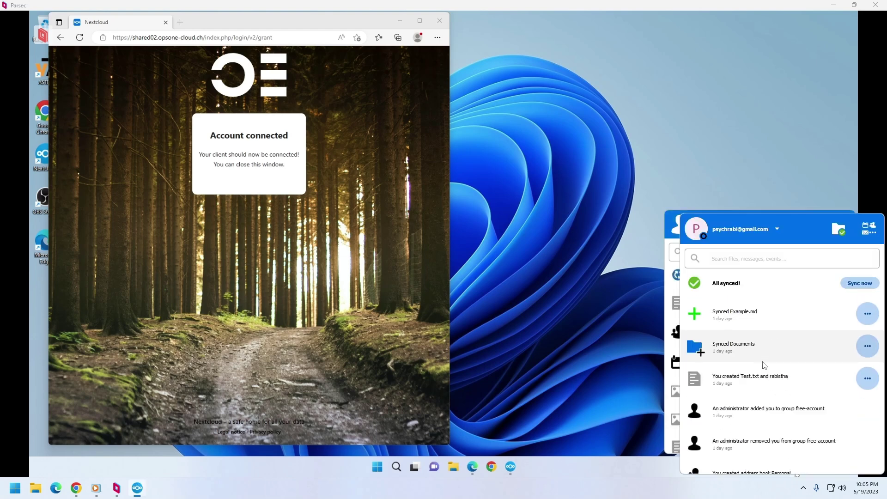
{"action": "scroll", "coordinate": [764, 365], "scroll_direction": "up", "scroll_amount": 8}
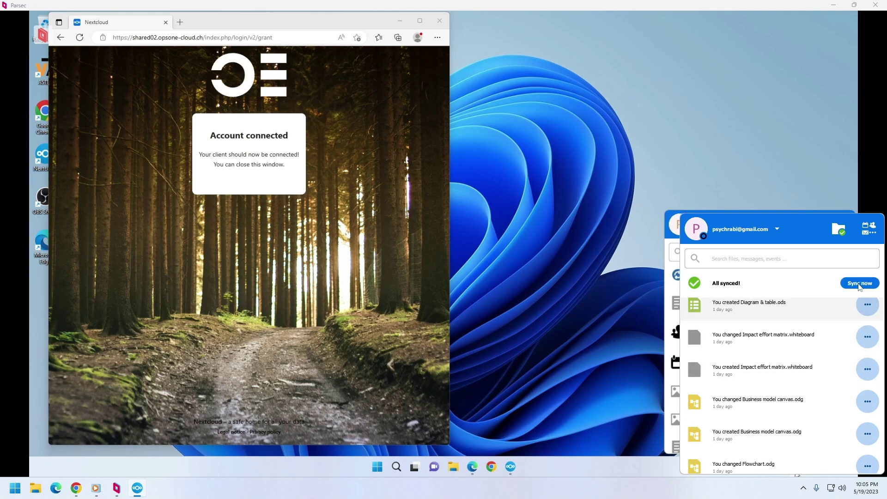
{"action": "left_click", "coordinate": [774, 230]}
{"action": "left_click", "coordinate": [774, 261]}
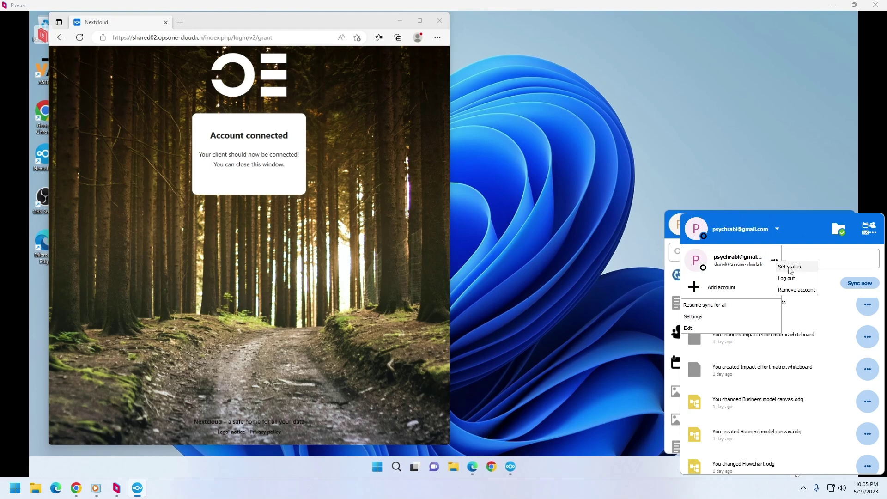
{"action": "left_click", "coordinate": [790, 267]}
{"action": "left_click", "coordinate": [739, 276]}
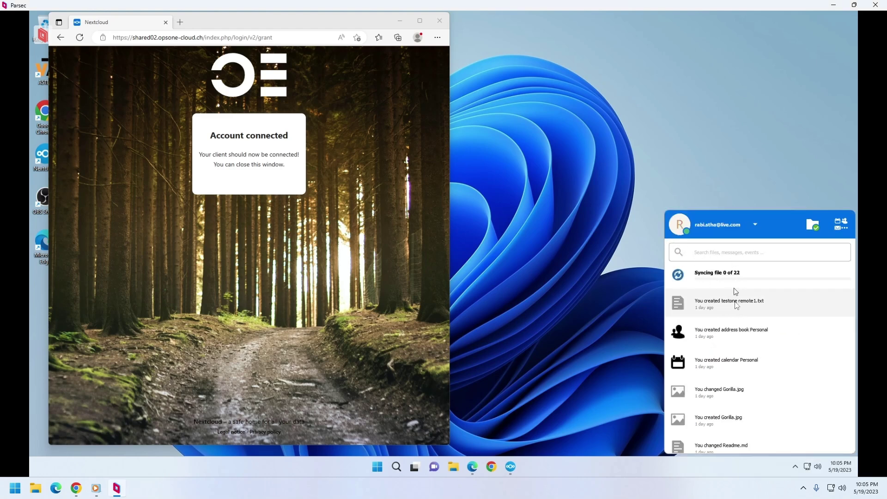
{"action": "scroll", "coordinate": [743, 372], "scroll_direction": "down", "scroll_amount": 5}
{"action": "scroll", "coordinate": [744, 376], "scroll_direction": "up", "scroll_amount": 5}
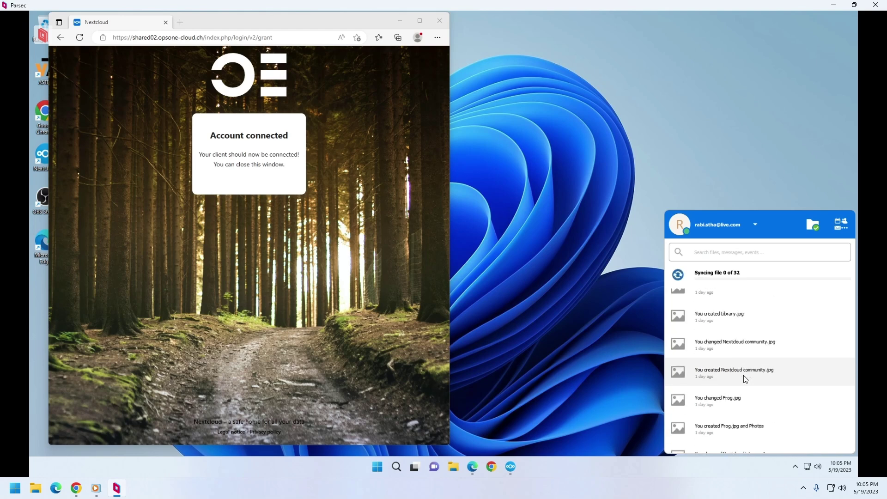
Confirm both Nextcloud panels show All synced, then close the panels and tray flyout
{"action": "left_click", "coordinate": [803, 487]}
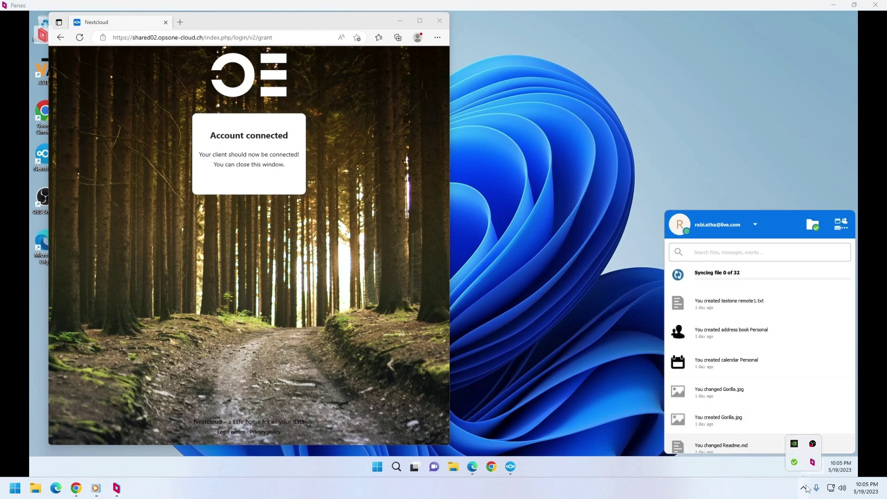
{"action": "left_click", "coordinate": [794, 462]}
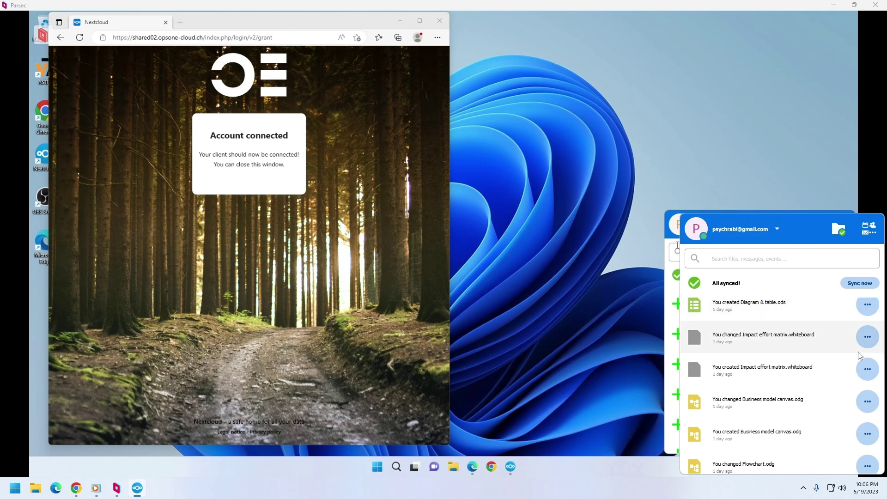
{"action": "left_click", "coordinate": [804, 488]}
{"action": "left_click", "coordinate": [766, 491]}
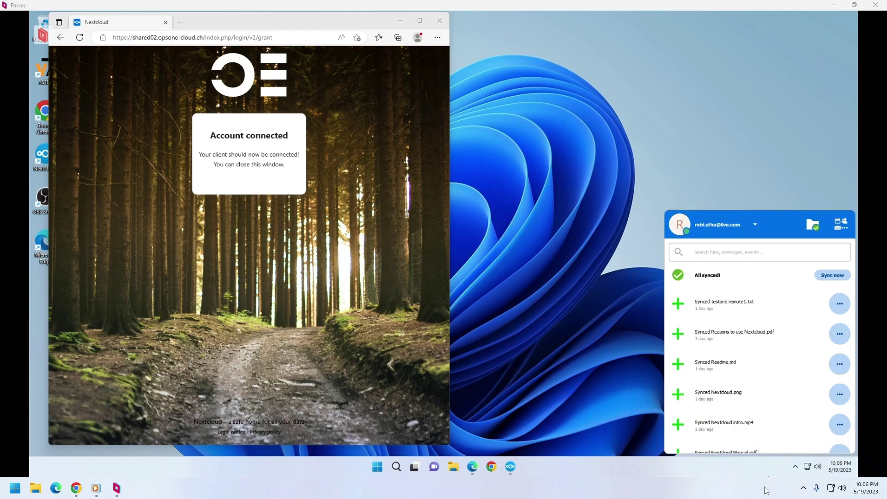
{"action": "scroll", "coordinate": [766, 416], "scroll_direction": "down", "scroll_amount": 5}
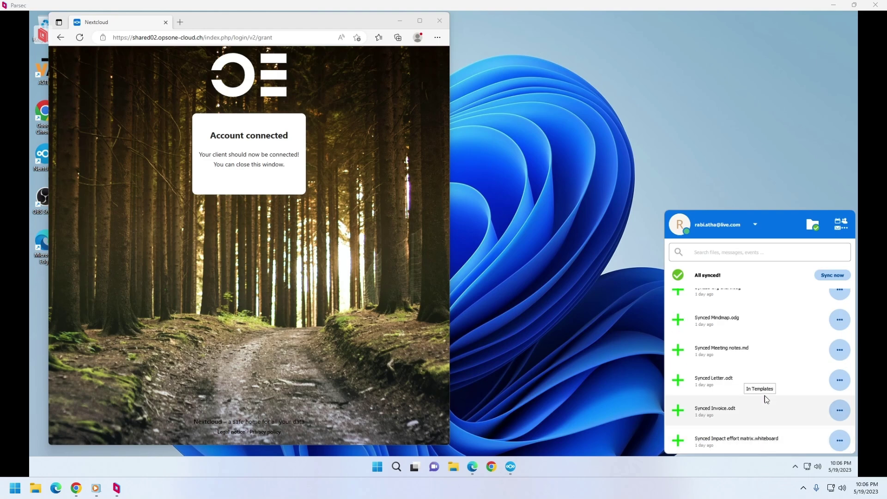
{"action": "scroll", "coordinate": [766, 398], "scroll_direction": "up", "scroll_amount": 6}
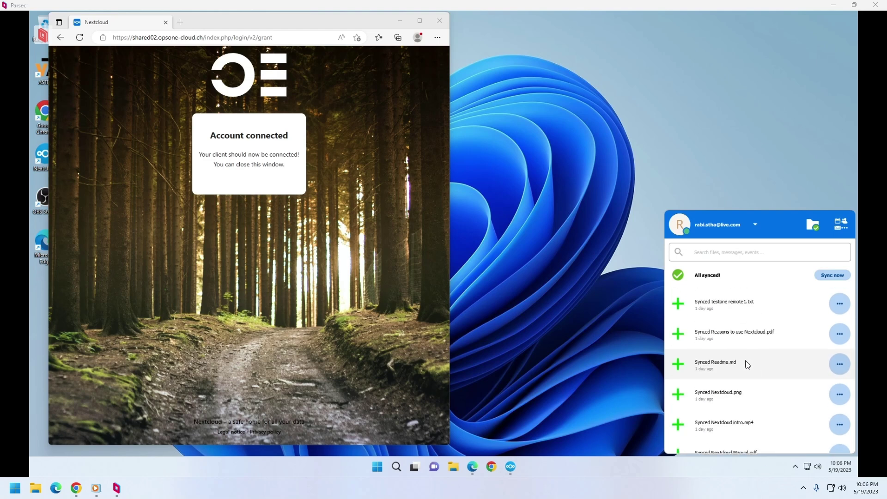
{"action": "left_click", "coordinate": [619, 294]}
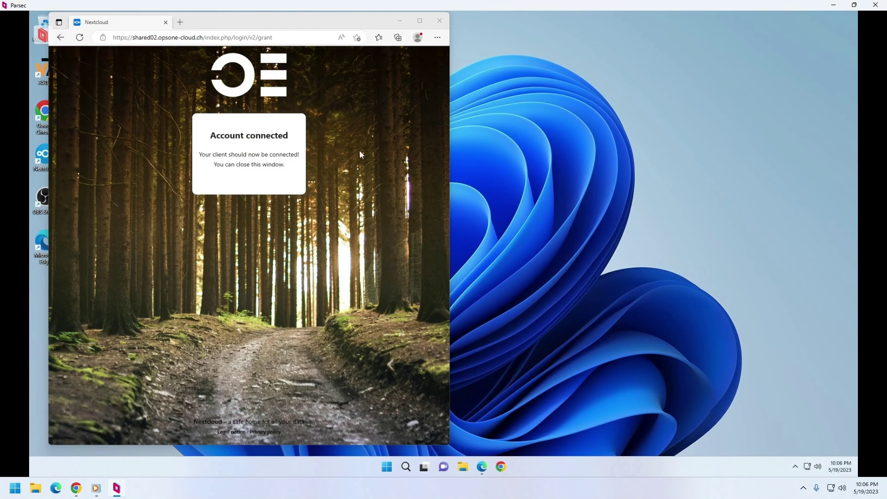
Centre the Edge window showing Account connected and close it
{"action": "left_click_drag", "start_coordinate": [301, 21], "coordinate": [442, 62]}
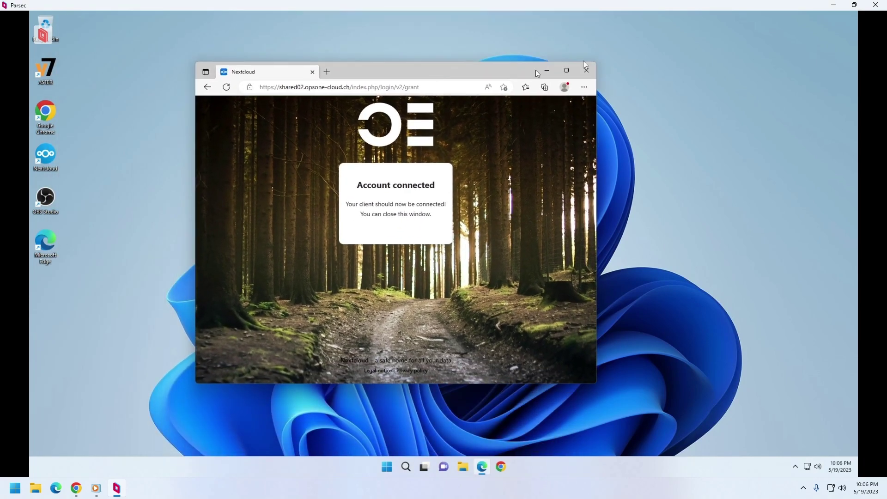
{"action": "left_click", "coordinate": [586, 70]}
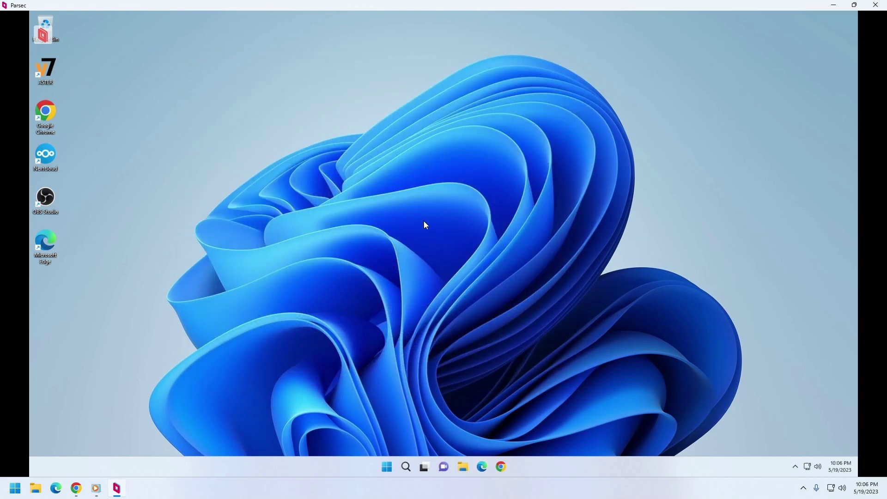